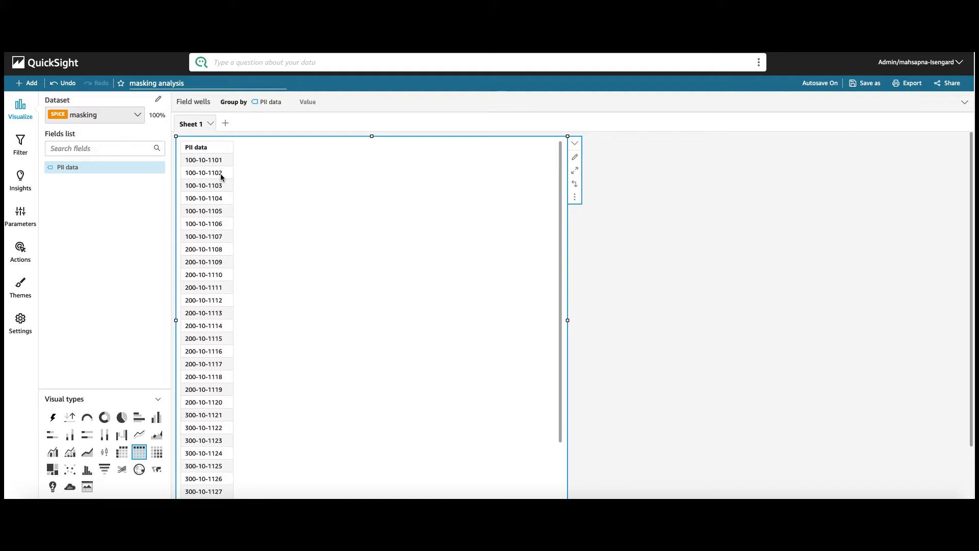
Start a new calculated field named splitfunction using the split function.
click(25, 85)
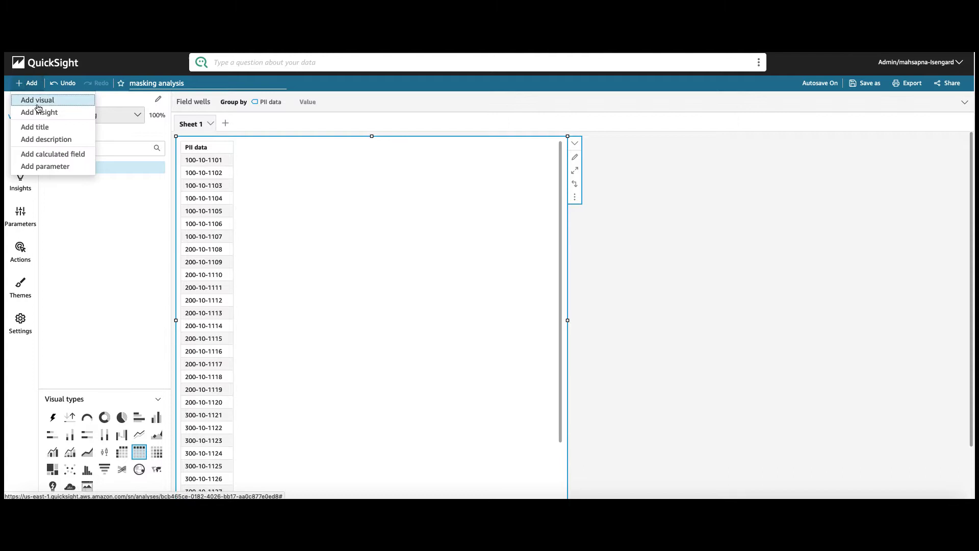
click(72, 153)
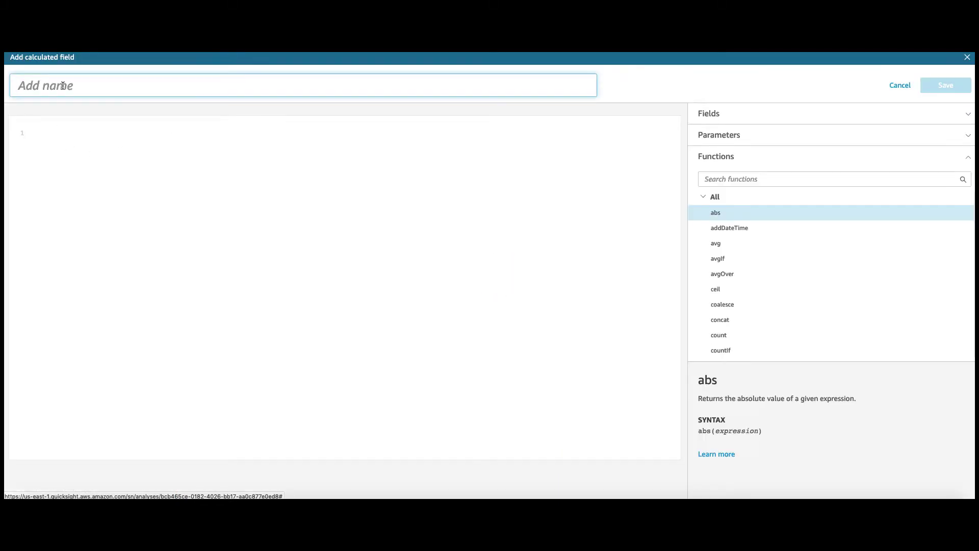
text(splitfunction)
click(70, 135)
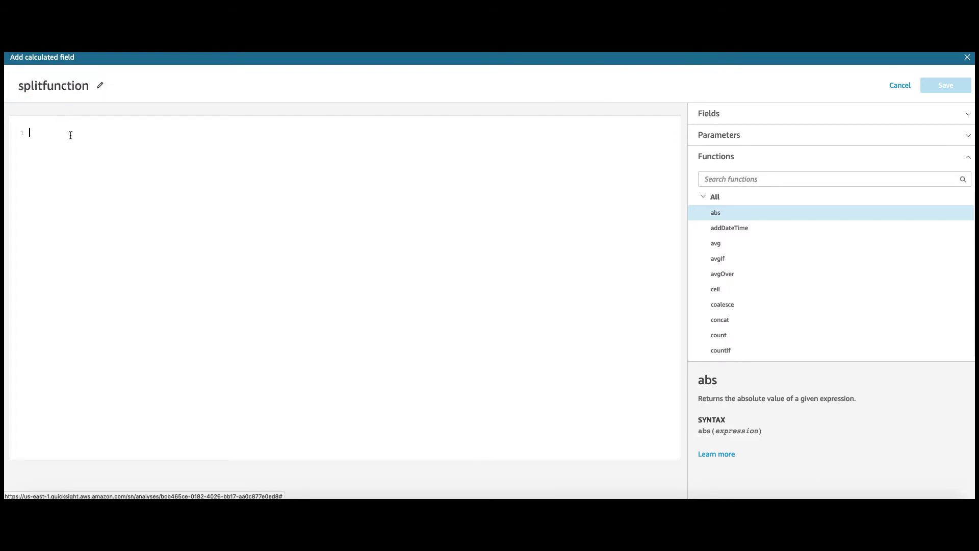
text(split)
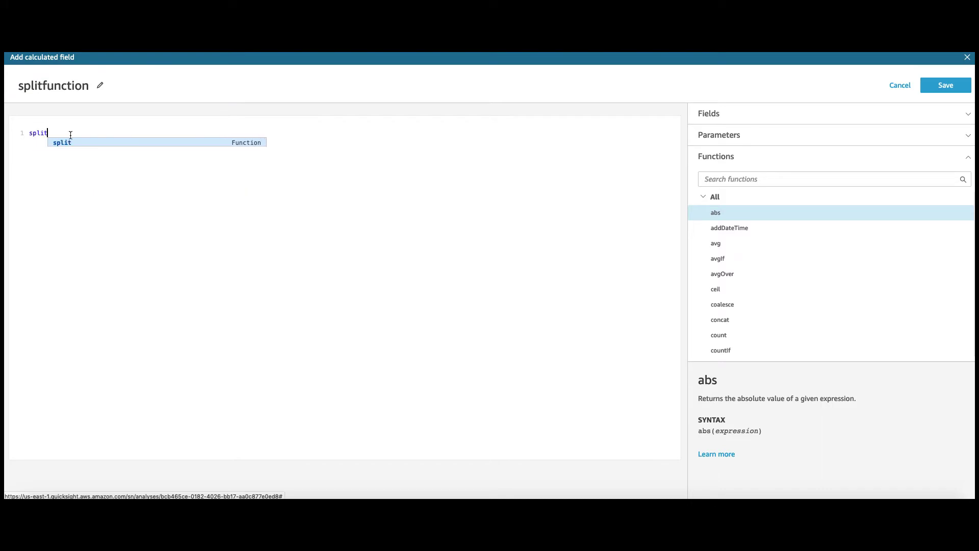
click(62, 143)
Look up the split function's syntax in the function reference.
click(745, 180)
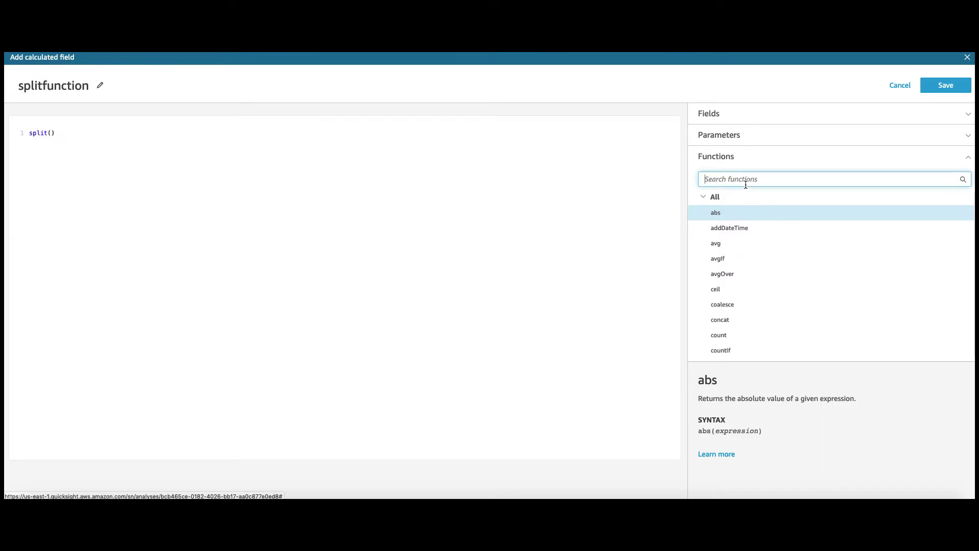
text(split)
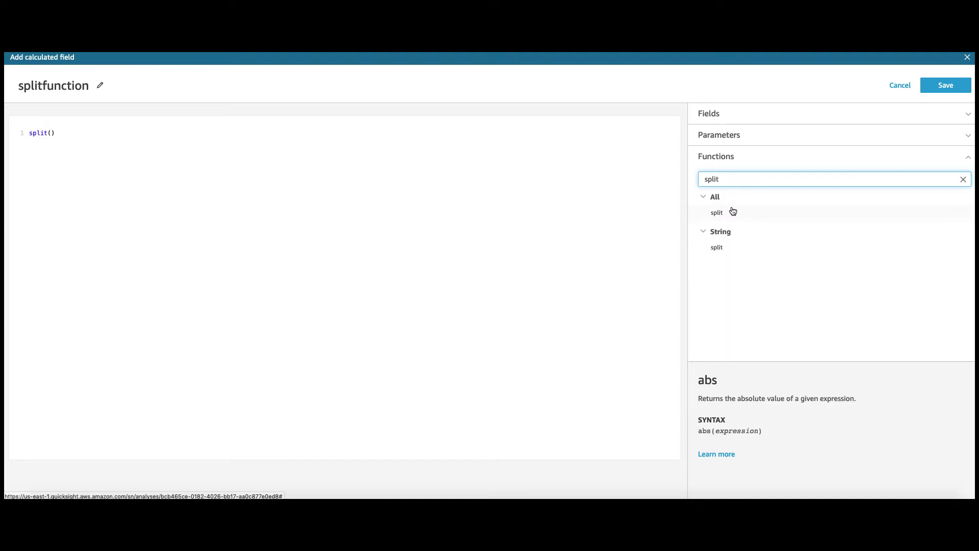
click(731, 213)
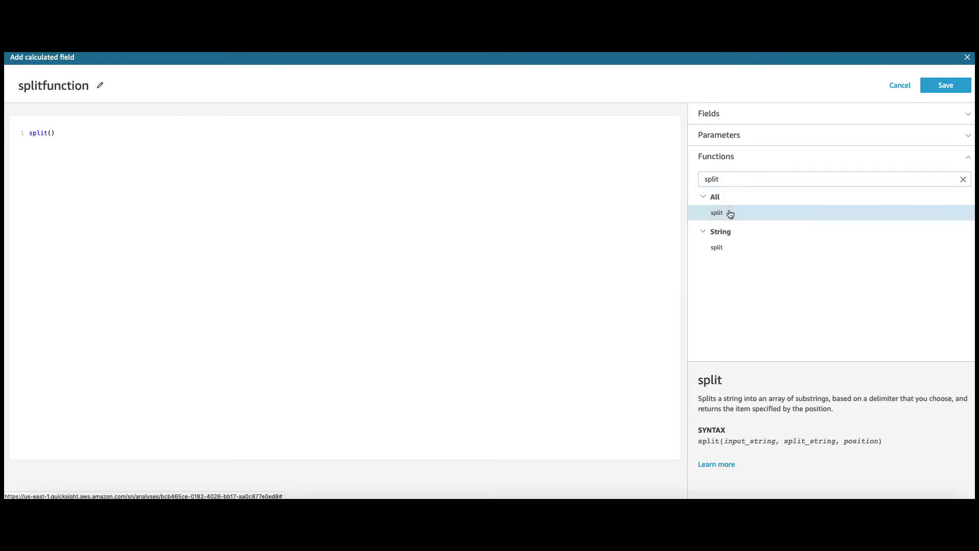
Fill split's arguments with the PII data field and a '-' delimiter.
click(54, 133)
text(pii)
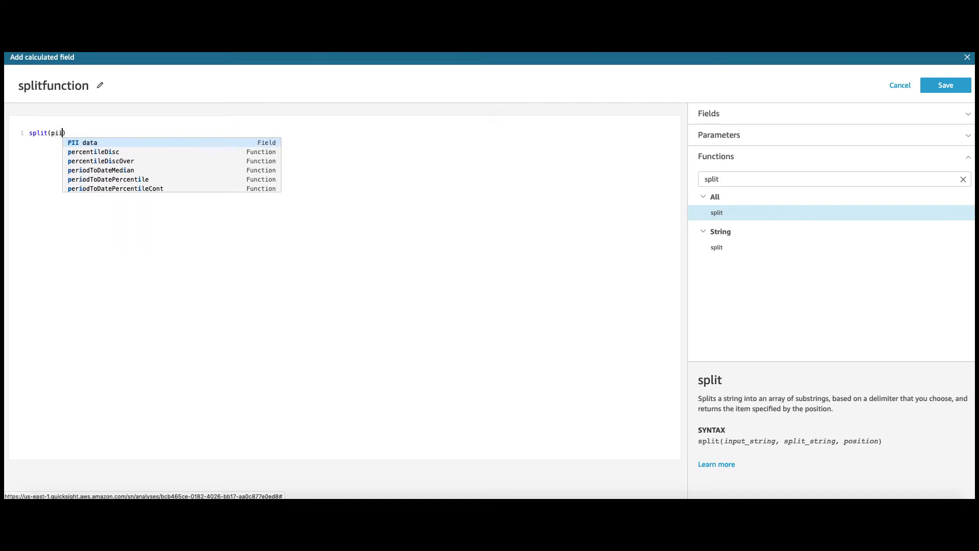
click(89, 143)
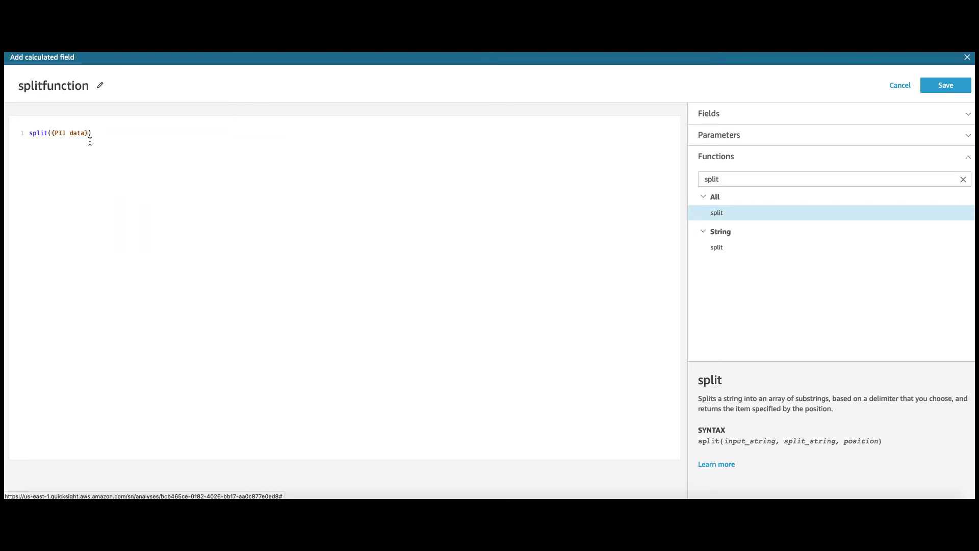
text(,-')
click(92, 133)
text(',)
Finish split({PII data},'-',3), save it, and add splitfunction as the table's second column.
text(3)
click(949, 85)
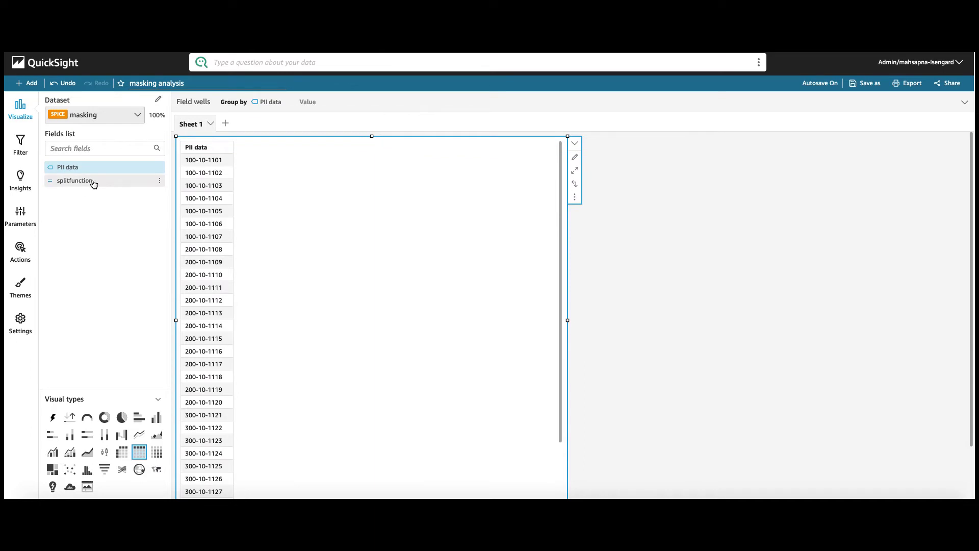
click(94, 184)
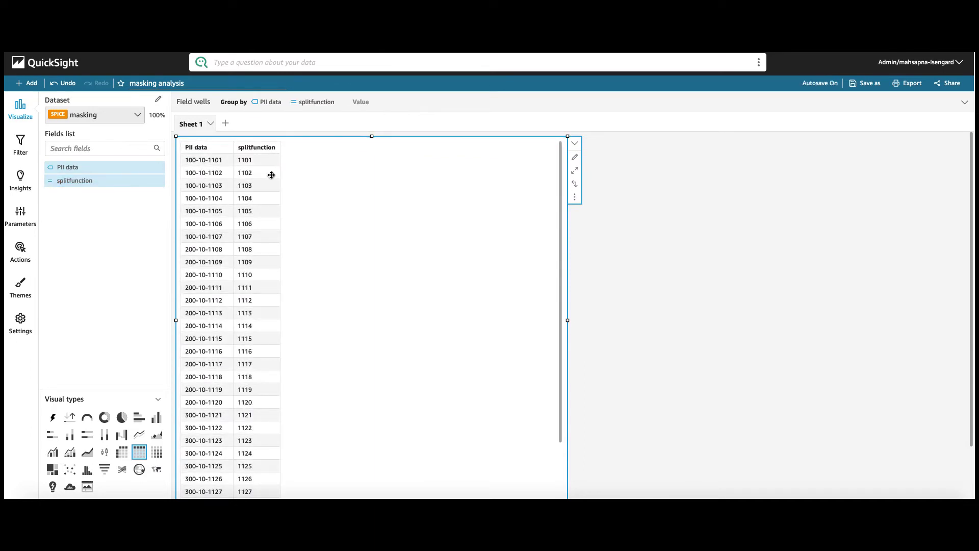
click(534, 163)
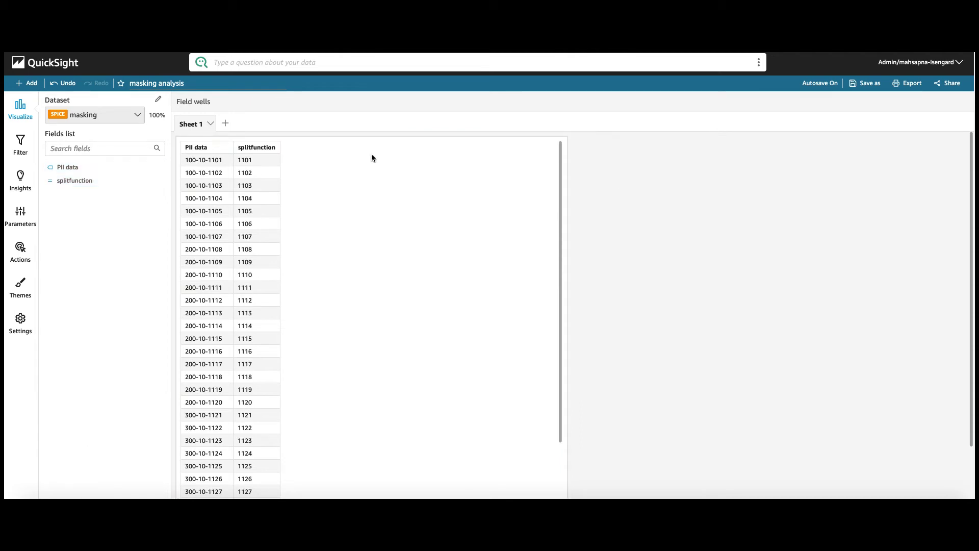
click(25, 85)
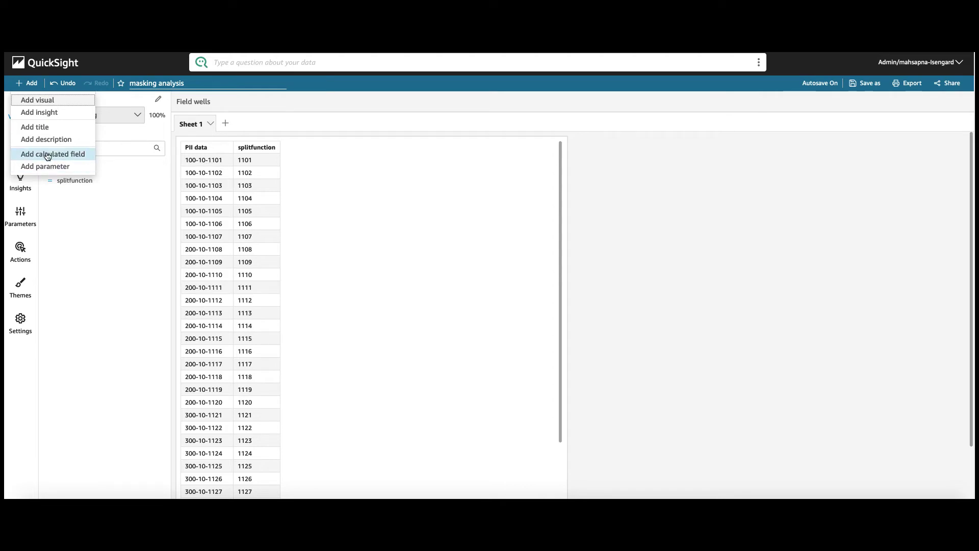
Create a calculated field named substring with the formula substring({PII data},8,4).
click(63, 156)
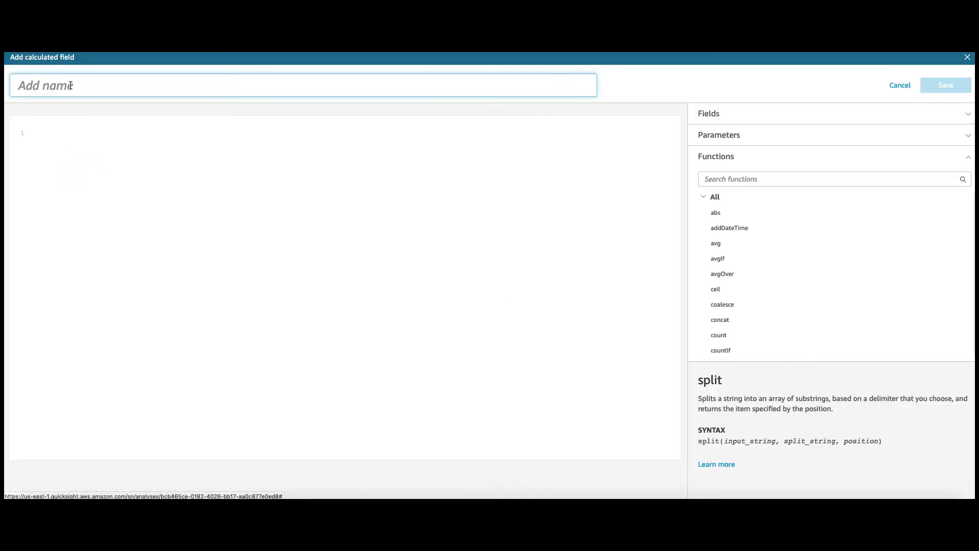
text(substring)
click(71, 134)
text(sub)
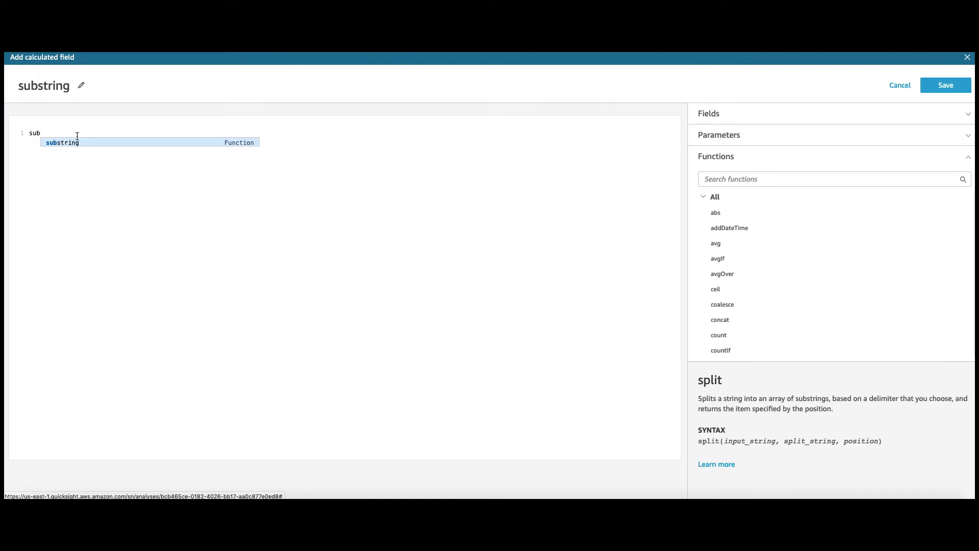
click(73, 141)
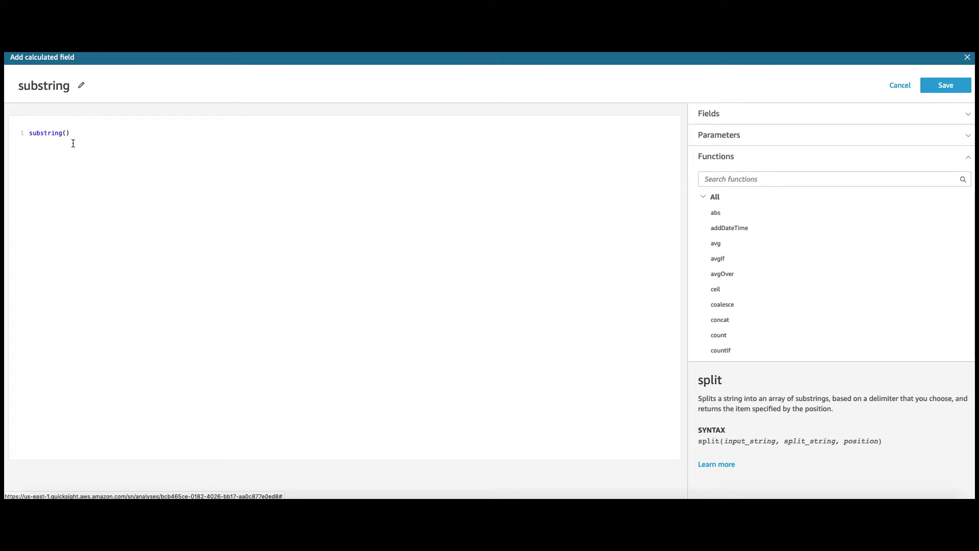
text(pi)
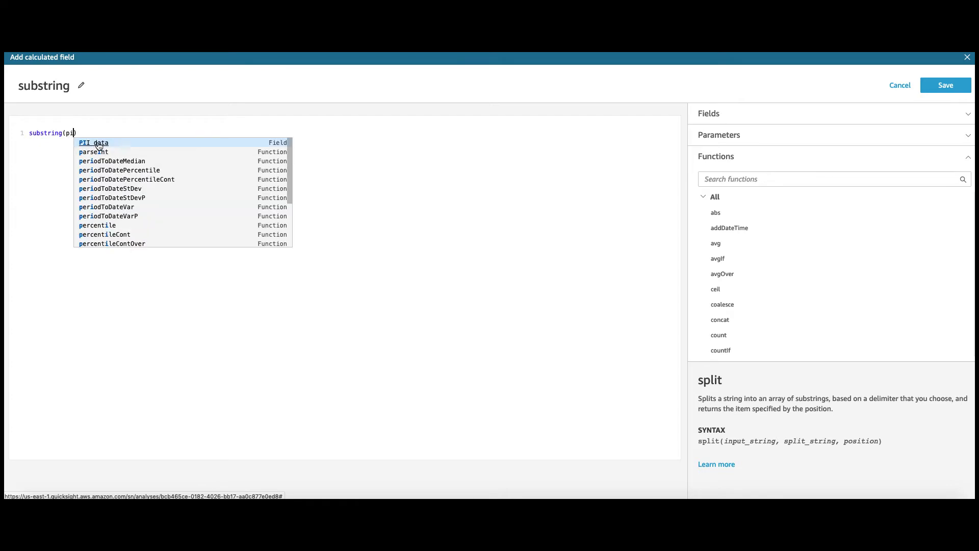
click(99, 145)
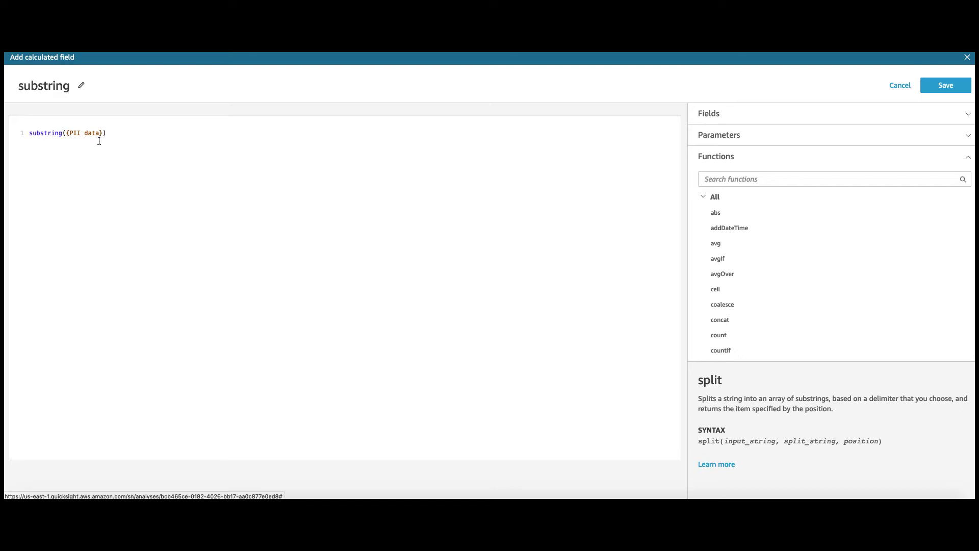
text(,8,4)
Save the substring field and add it to the table as a third column.
click(946, 85)
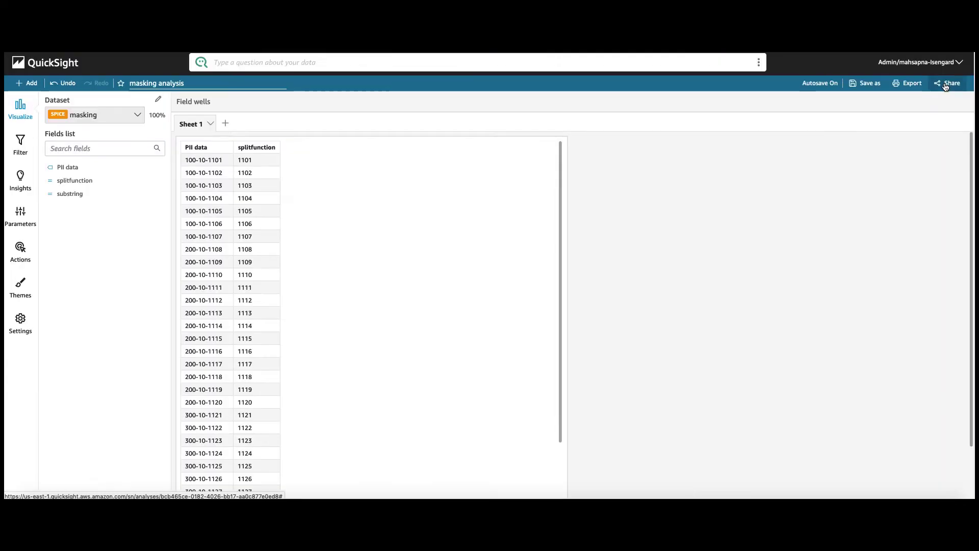
click(76, 198)
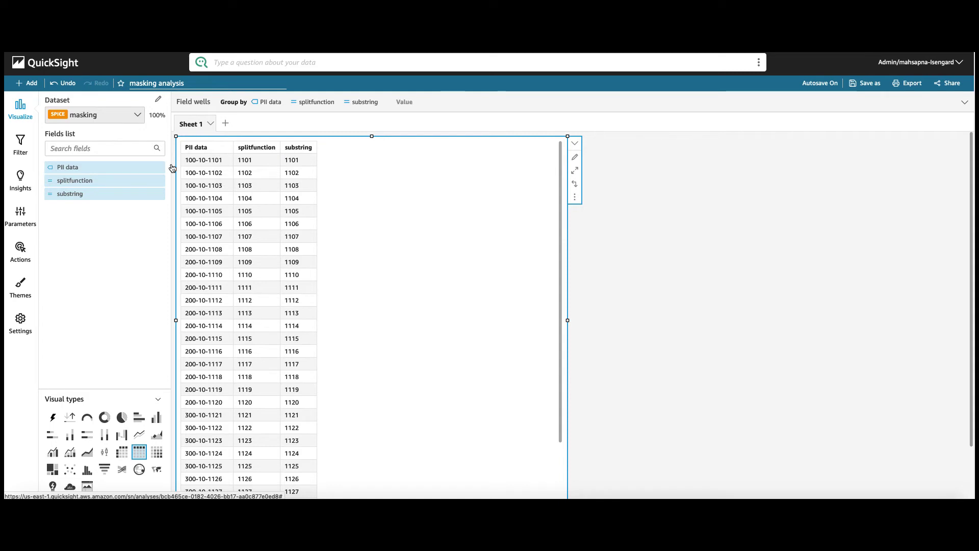
Start a calculated field named mask with replace, checking replace's syntax in the reference.
click(24, 84)
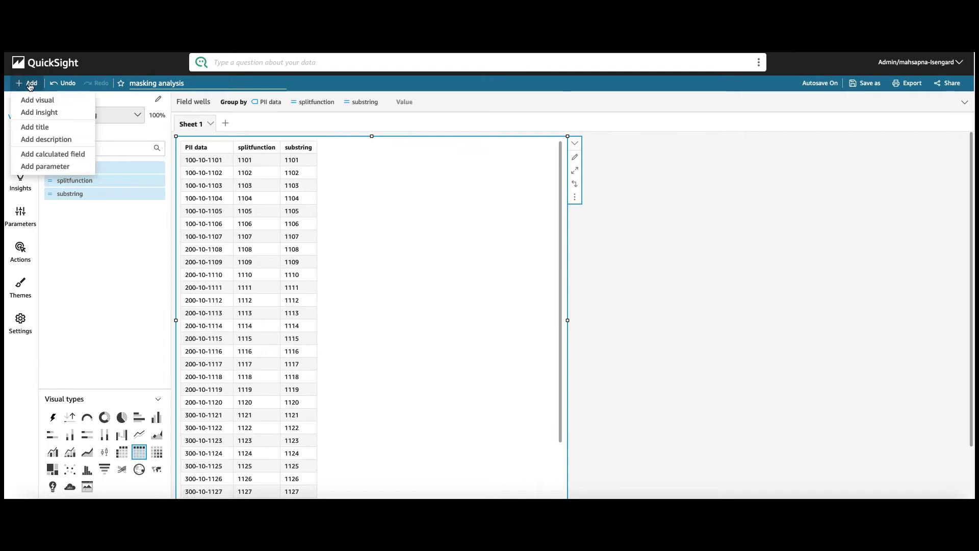
click(56, 153)
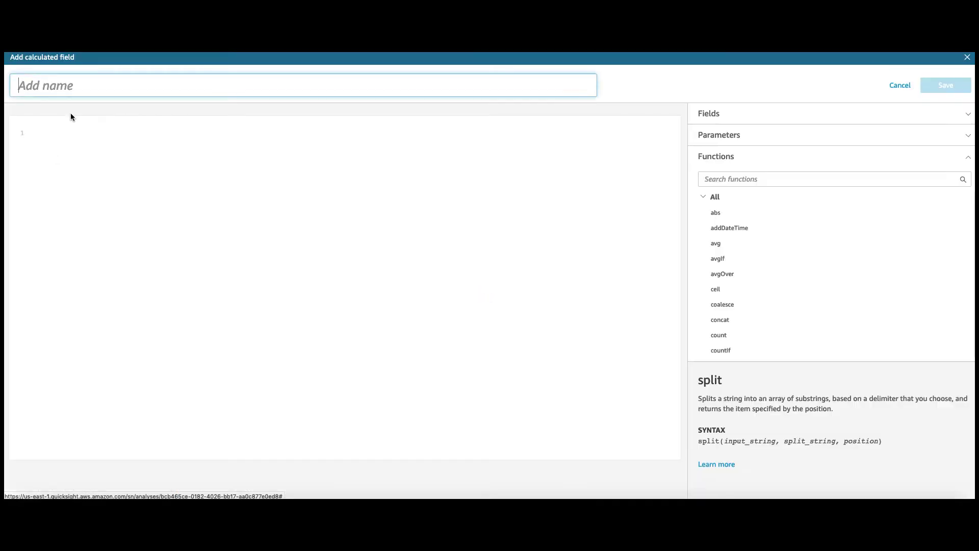
text(mask)
click(84, 133)
text(re)
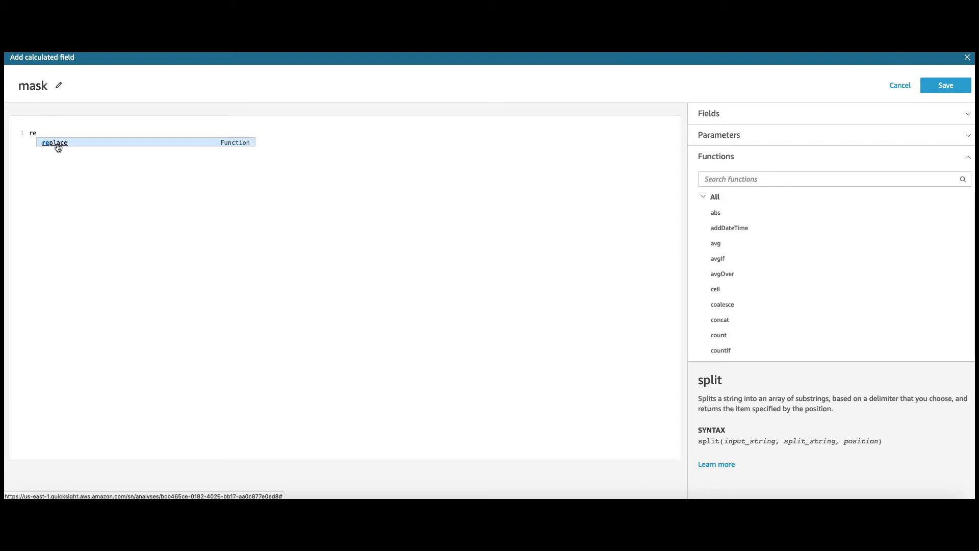
click(58, 148)
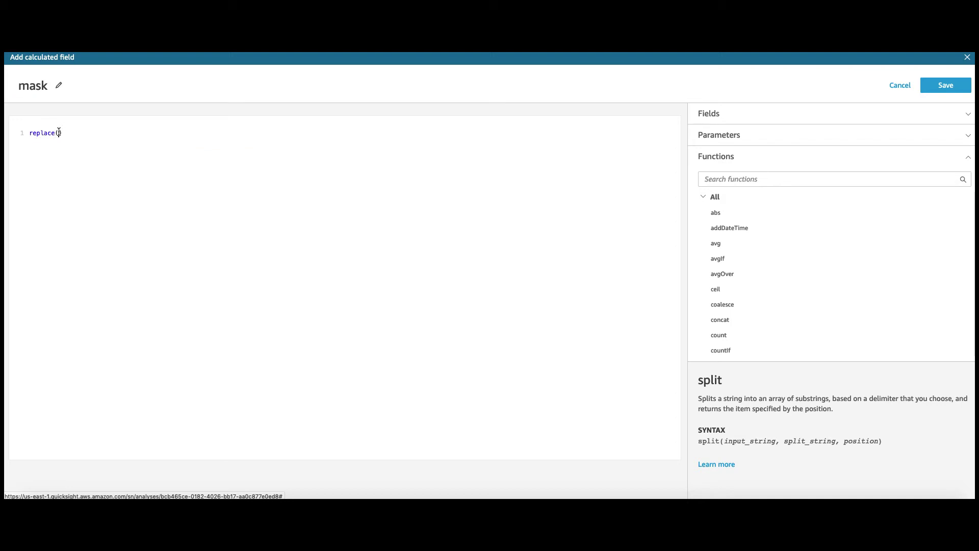
click(752, 178)
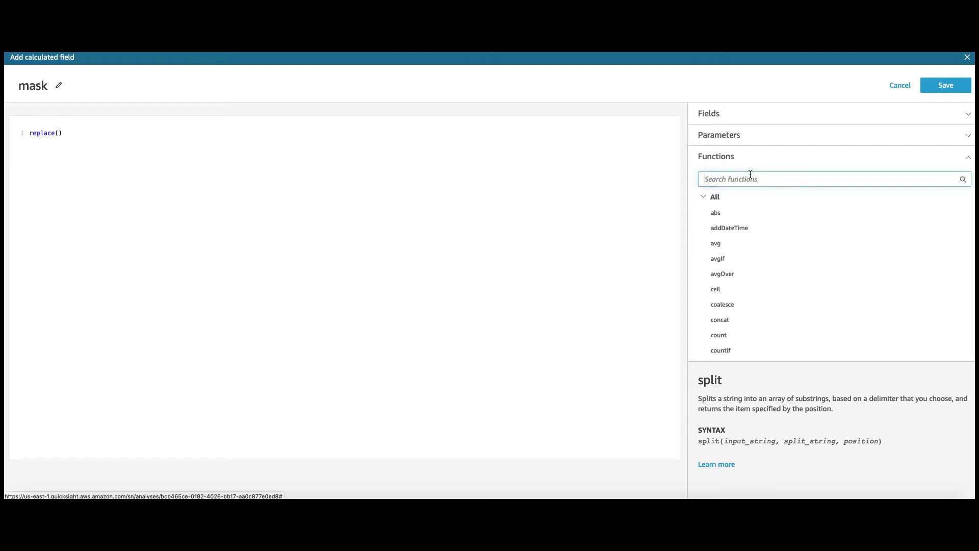
text(repl)
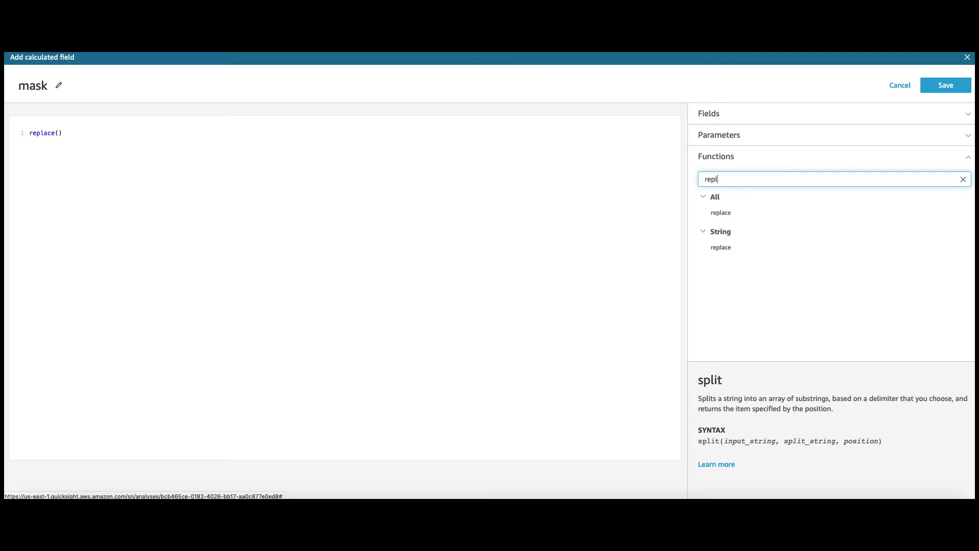
click(732, 214)
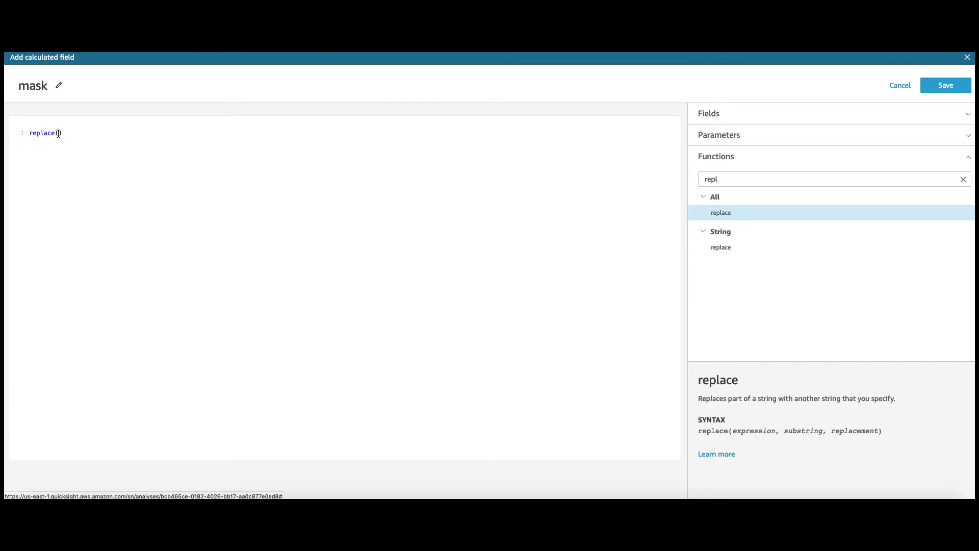
Complete the formula as replace({PII data},left({PII data},6),'XXX-XX').
text(pii)
click(95, 141)
text(,)
text(lef)
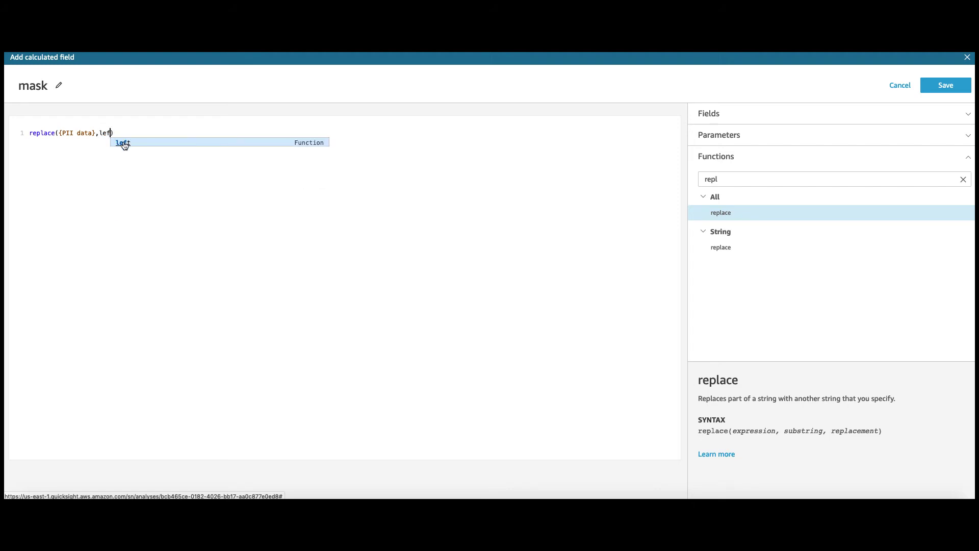
click(123, 143)
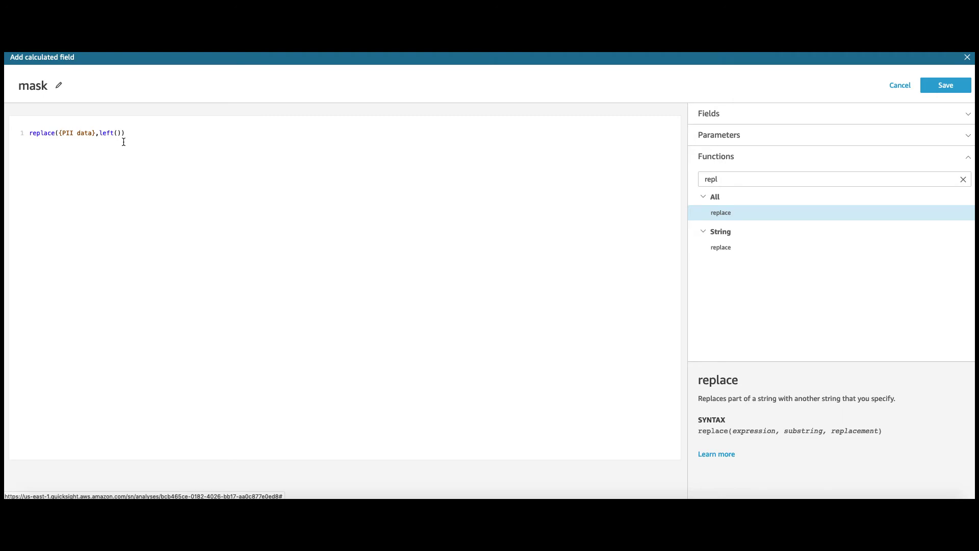
text(PI)
click(150, 142)
text(,6)
click(165, 133)
text(,'XXX-XX')
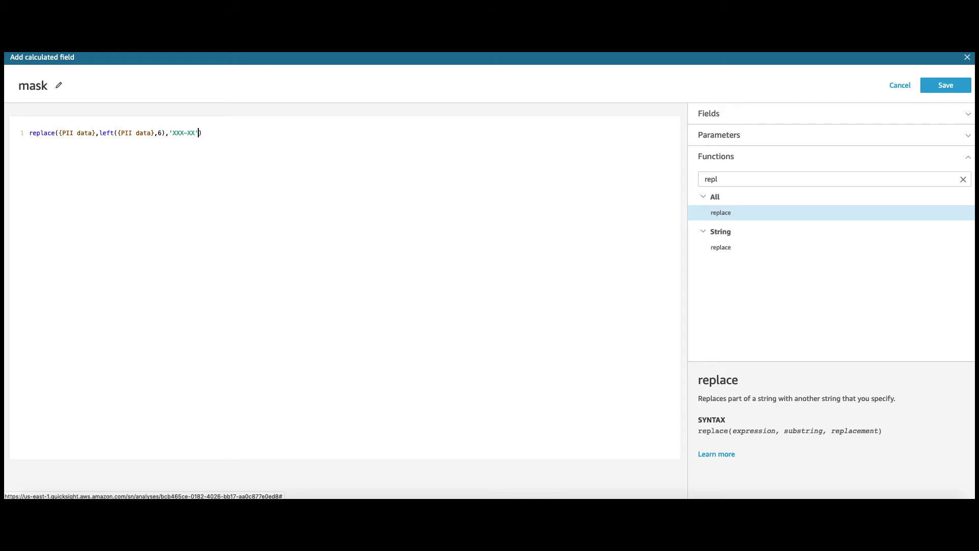
Save the mask field and add it to the table as a new column.
click(947, 87)
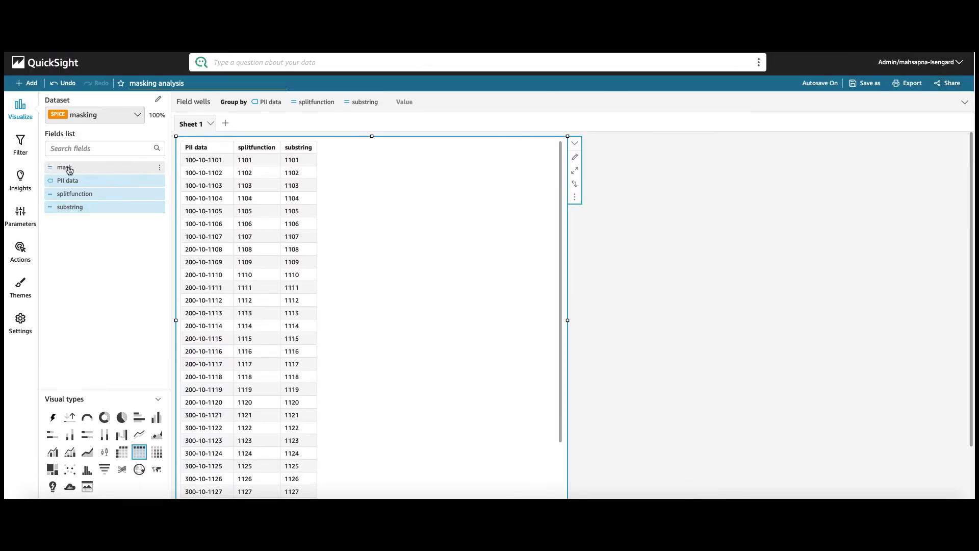
click(69, 170)
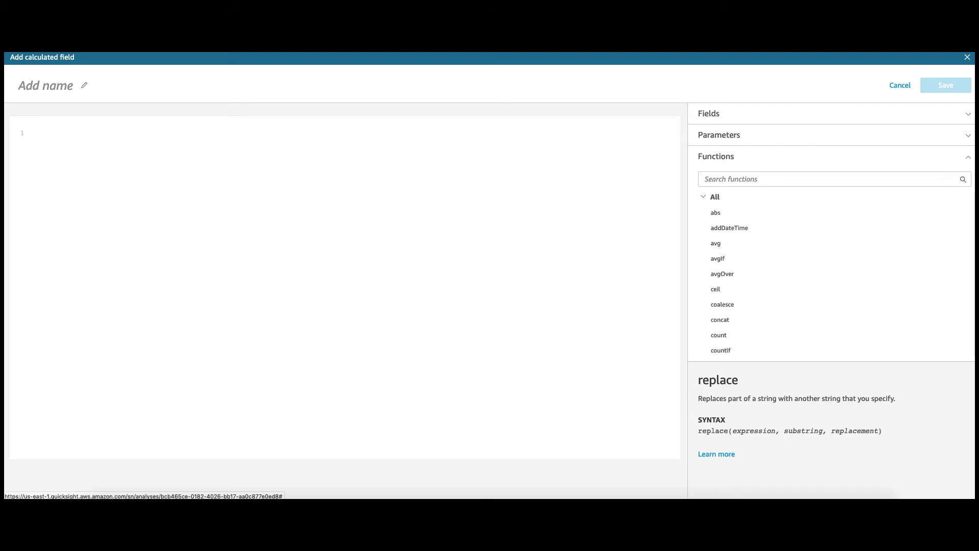
Search the function reference for locate and display its syntax.
click(749, 179)
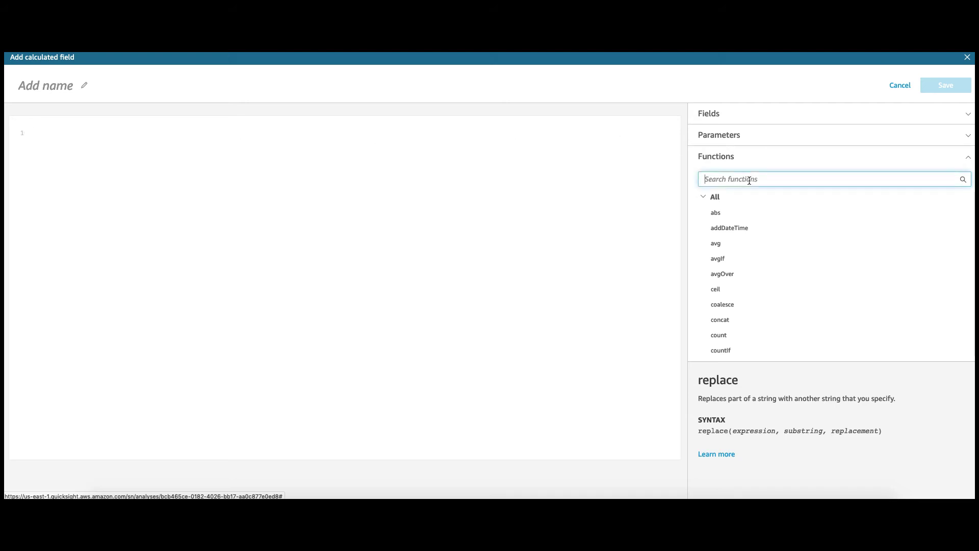
text(locate)
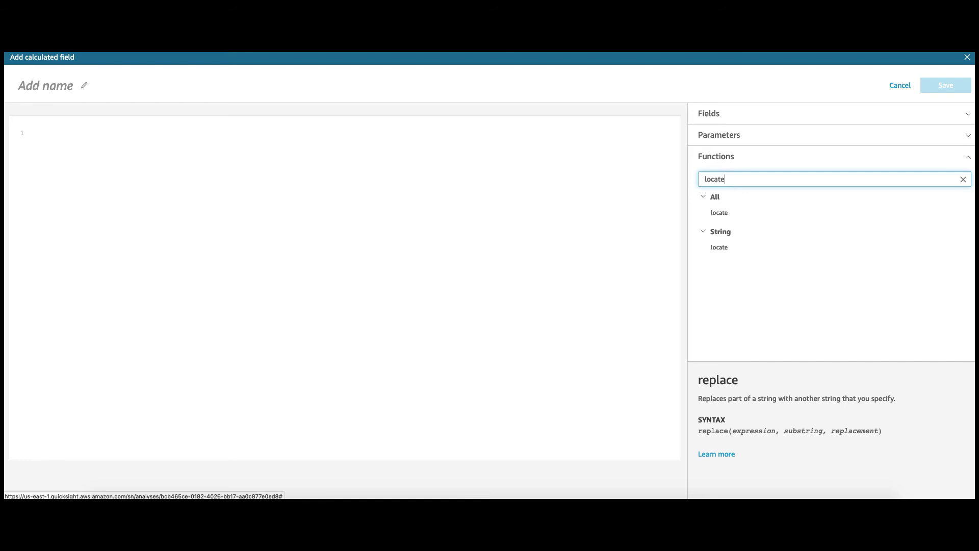
click(734, 212)
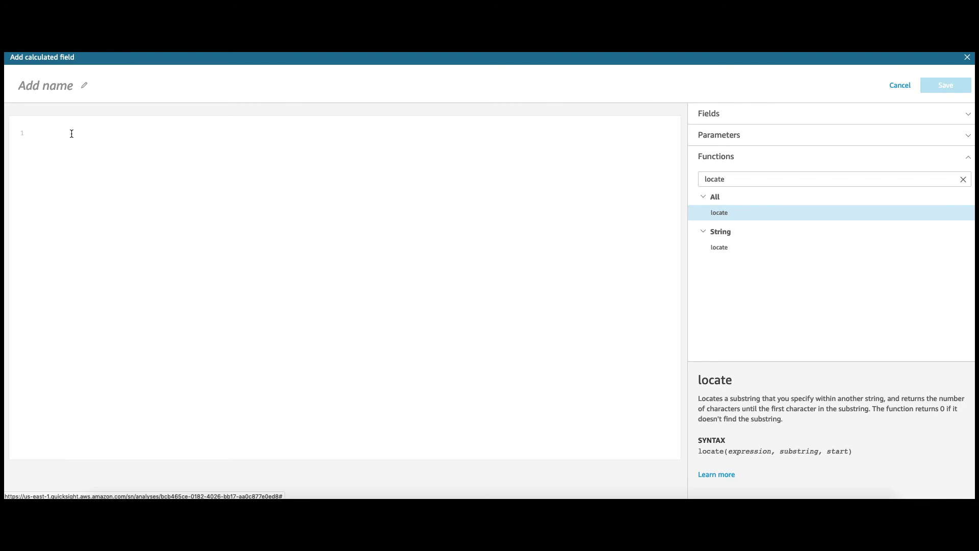
Write the first condition: locate({PII data}, '100')>0 returning 'AZ'.
click(71, 134)
text(locate)
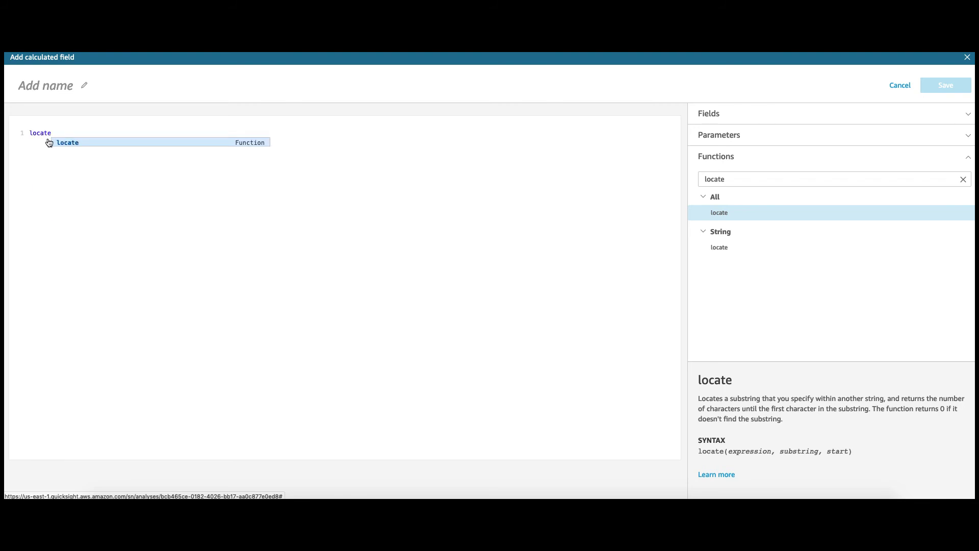
click(66, 143)
text(pii)
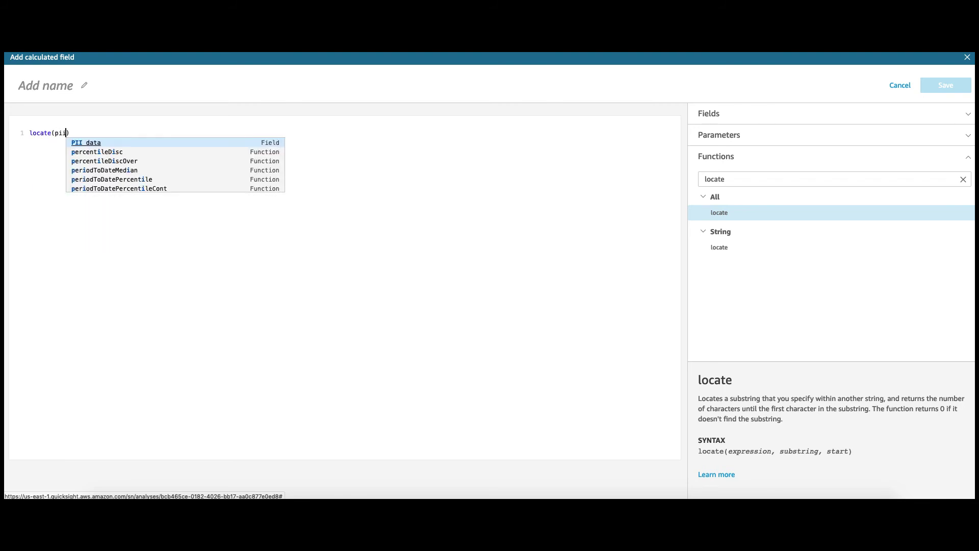
click(83, 143)
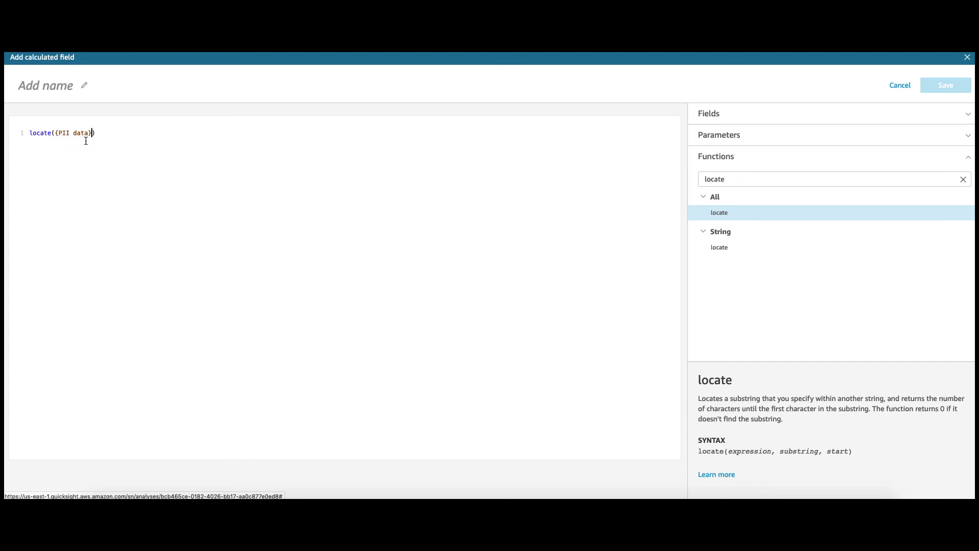
text(, '100')
text(>0,'AZ',)
Duplicate the condition for '200', returning 'NM'.
double_click(30, 131)
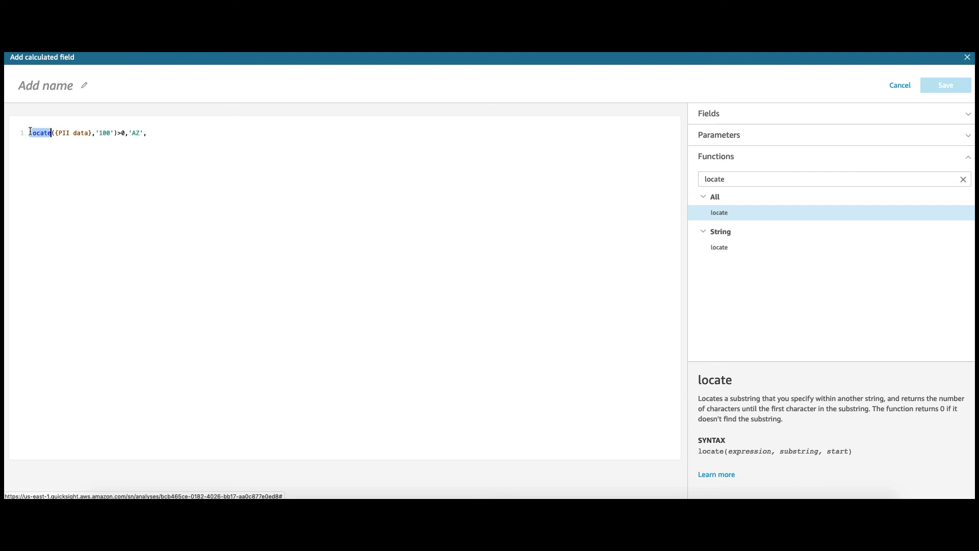
shift+click(124, 133)
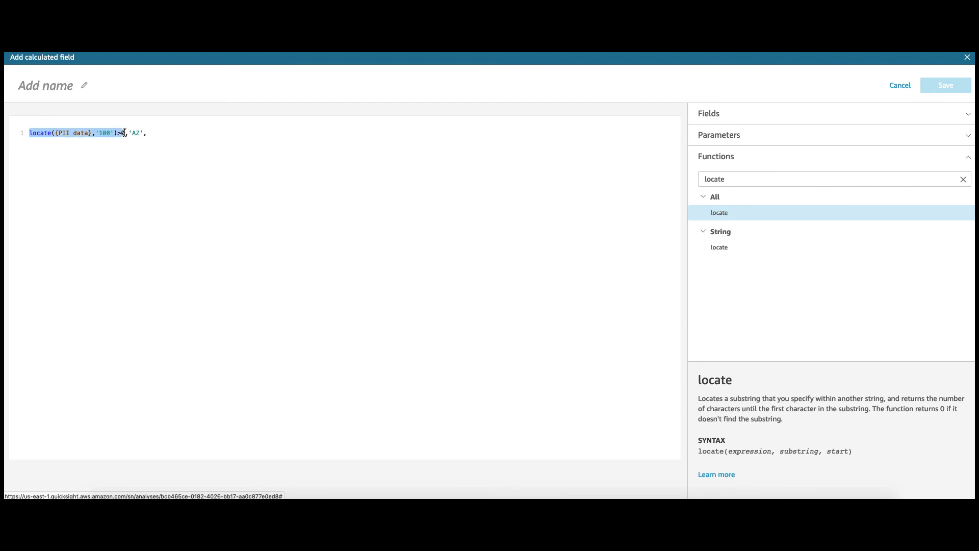
key(ctrl+c)
click(155, 132)
key(ctrl+v)
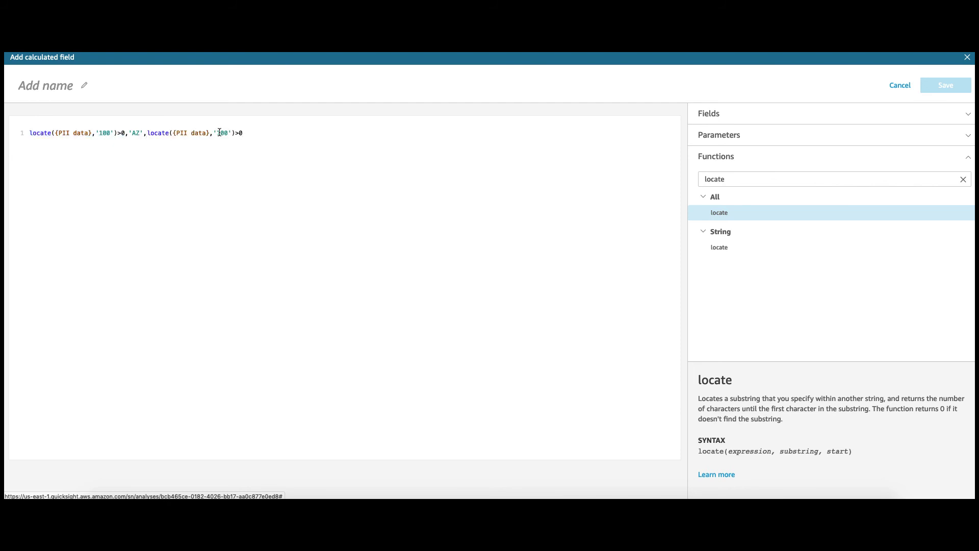
double_click(219, 133)
text(200)
click(255, 133)
text(,'NM',)
Add a third condition for '300' returning 'NY', with NULL as the fallback.
key(ctrl+v)
click(339, 132)
key(BackSpace)
text(3)
click(389, 133)
text(,'NY',nu)
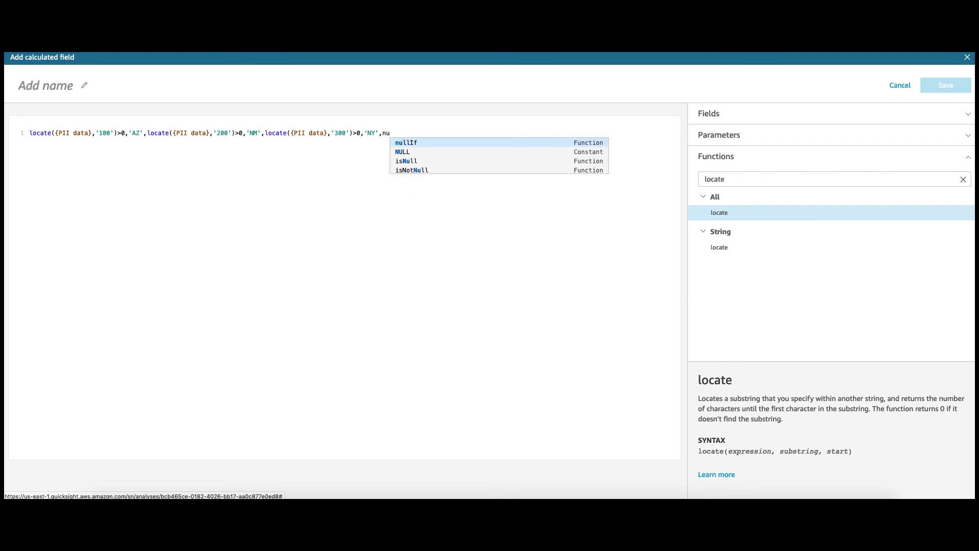
click(406, 151)
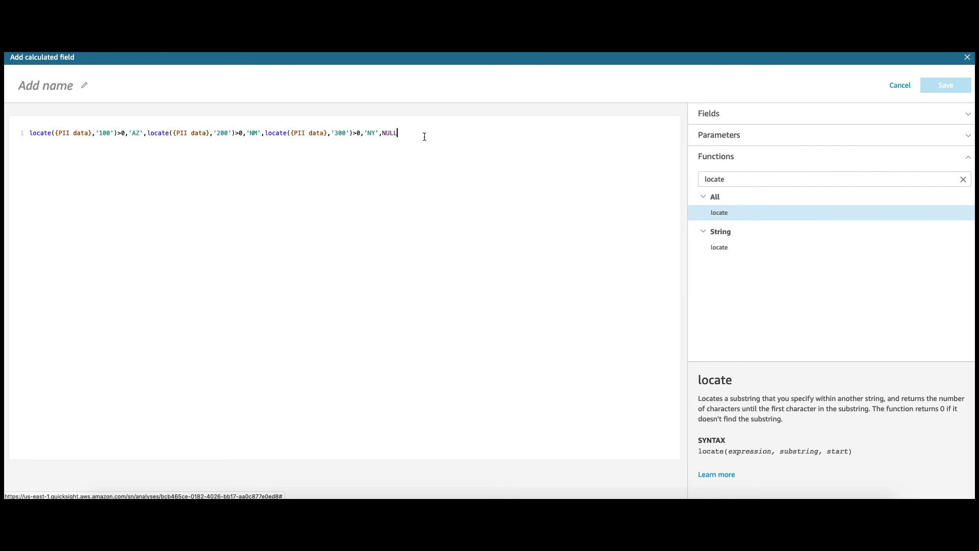
text())
Wrap the locate conditions in ifelse( at the start of the formula.
double_click(31, 133)
click(72, 141)
double_click(30, 133)
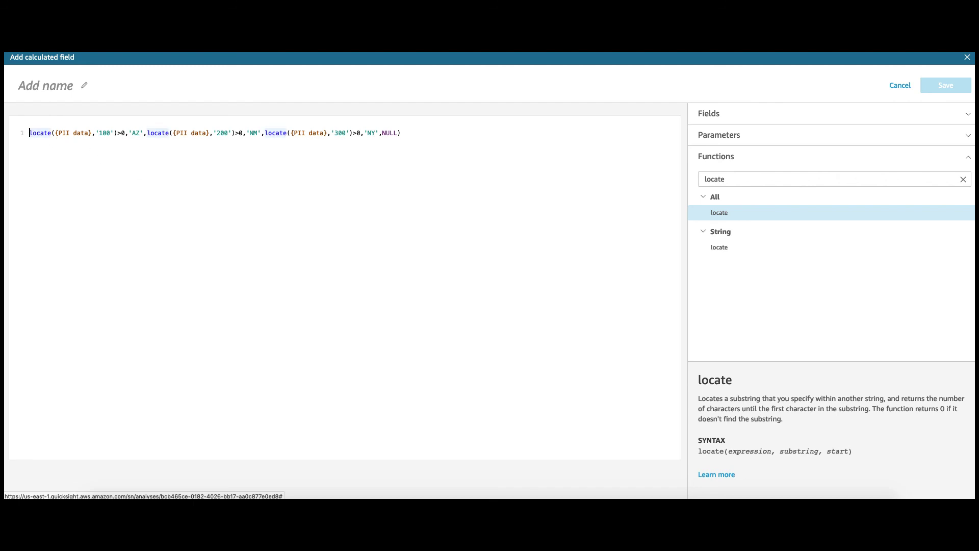
text(ifelsse)
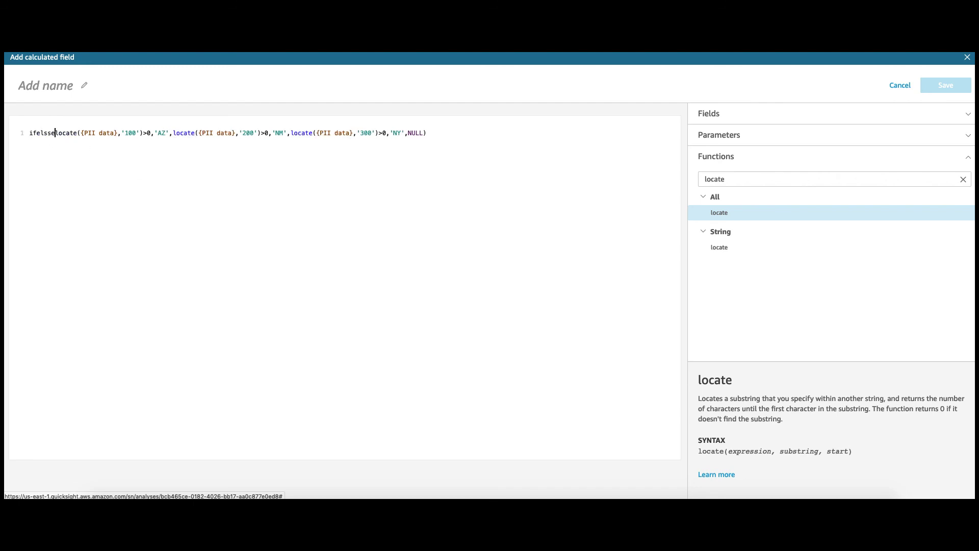
key(BackSpace)
key(BackSpace)
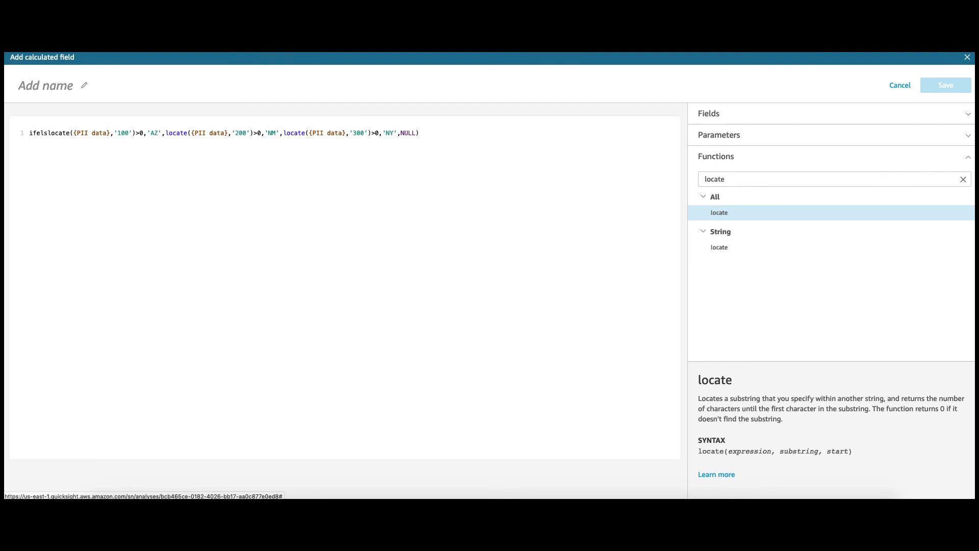
text(e()
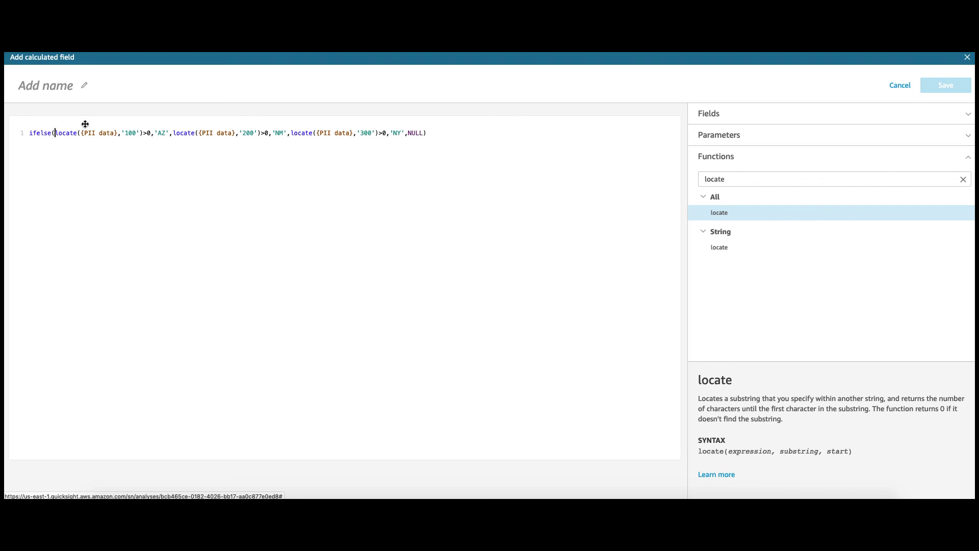
Name the calculated field location and save it.
click(60, 88)
text(location)
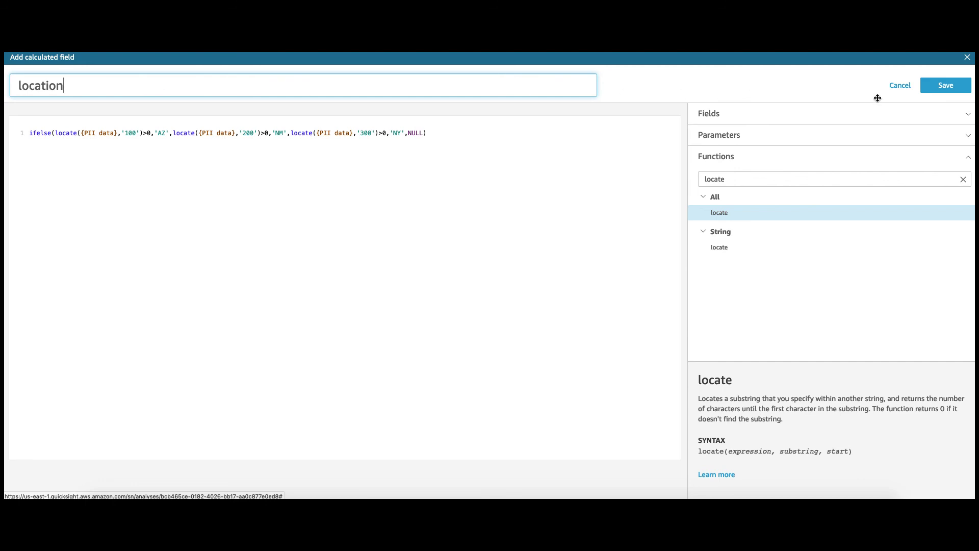
click(941, 86)
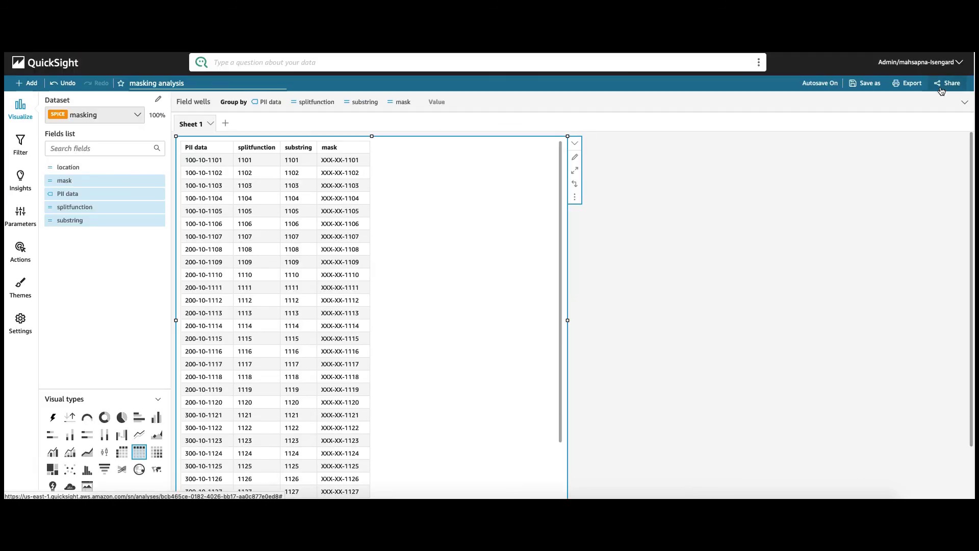
Add location to the table and scroll to check its AZ, NM, NY and null values.
click(76, 168)
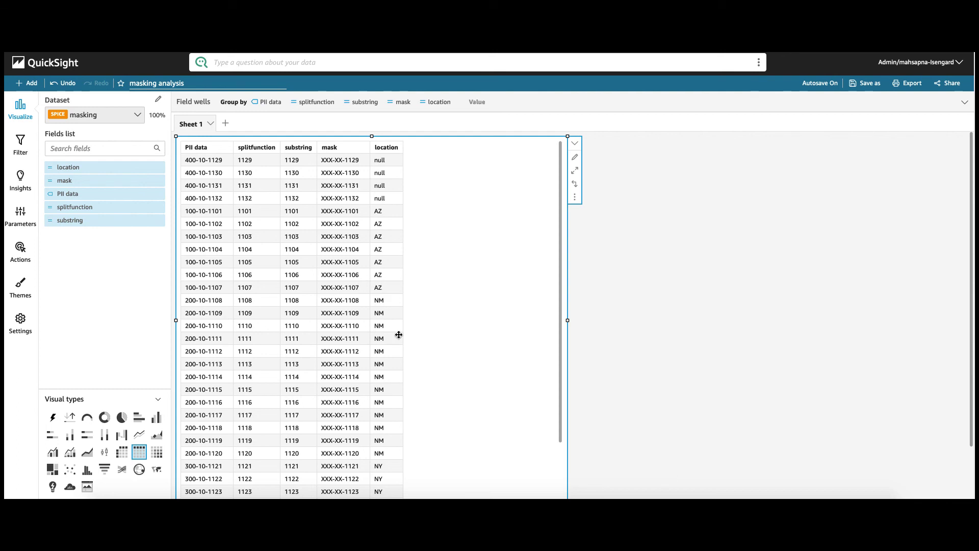
scroll(399, 334, down, 1)
scroll(399, 334, down, 2)
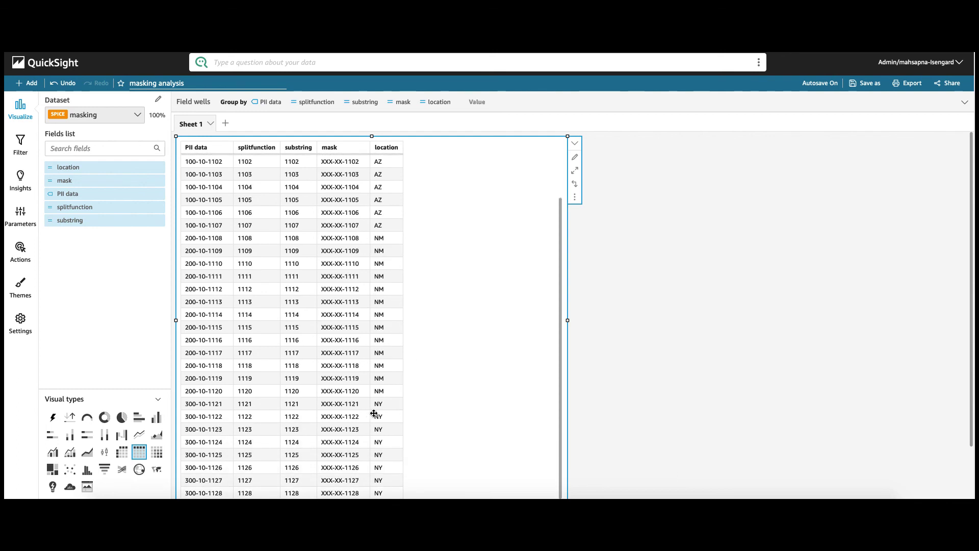